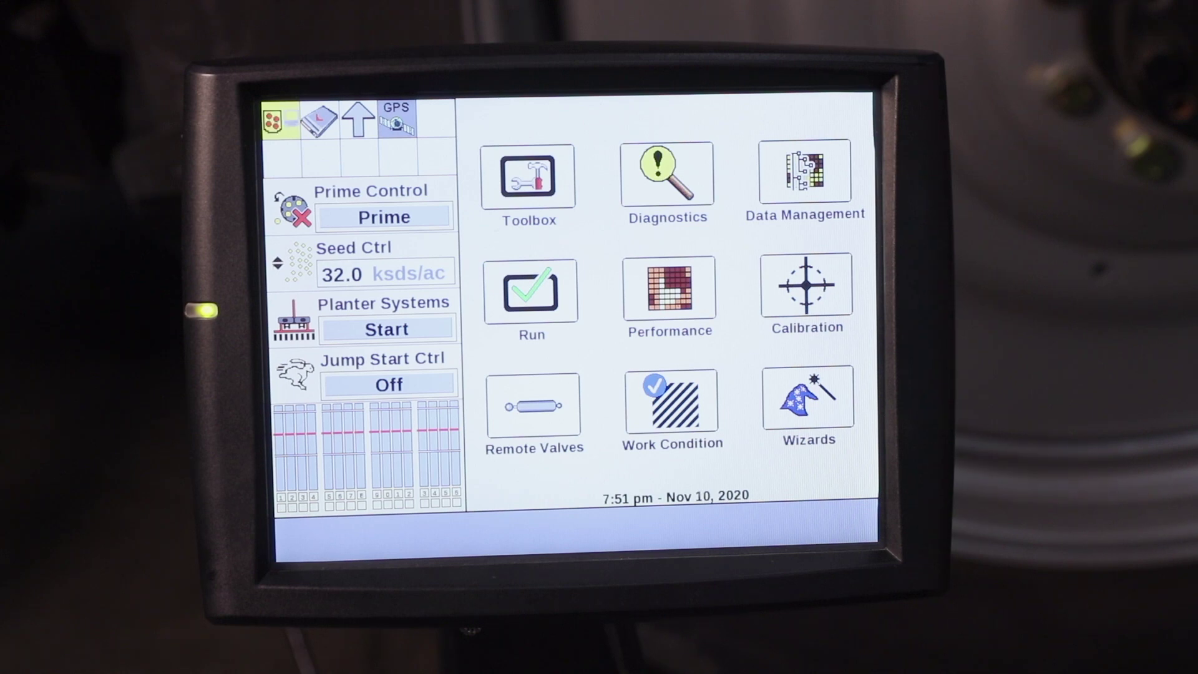
Step: Go from Diagnostics to the Count tab, showing Planter Seed Count with sixteen rows at zero
{"action": "left_click", "coordinate": [666, 173]}
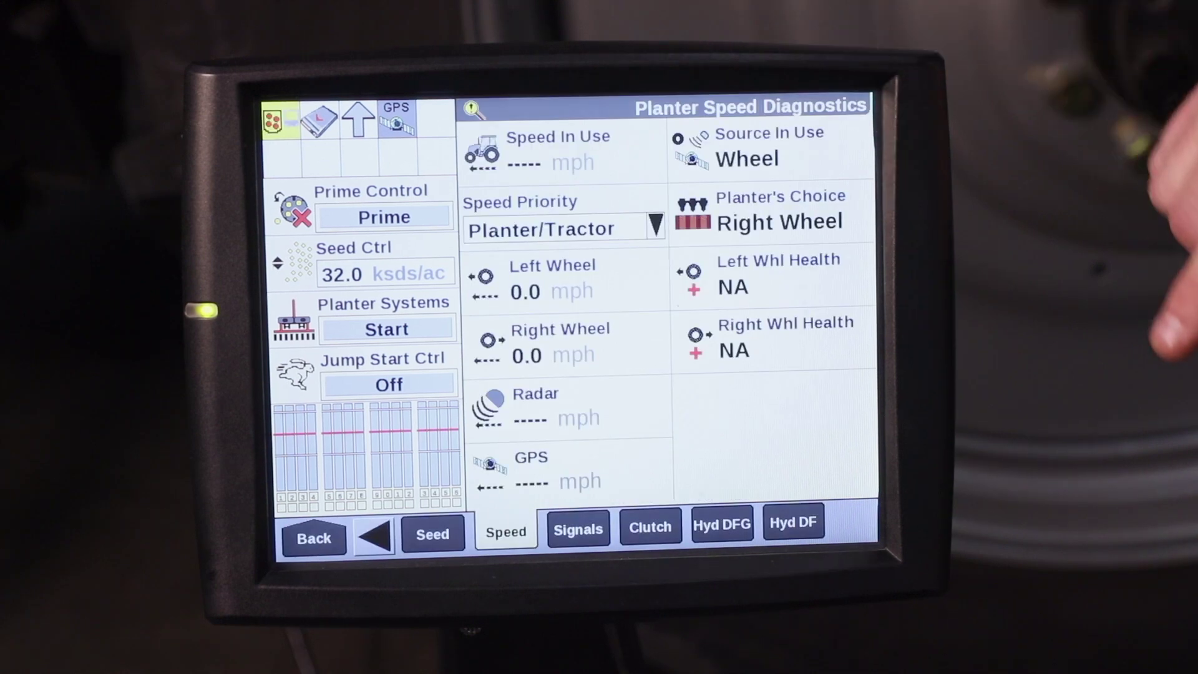
{"action": "left_click", "coordinate": [374, 535]}
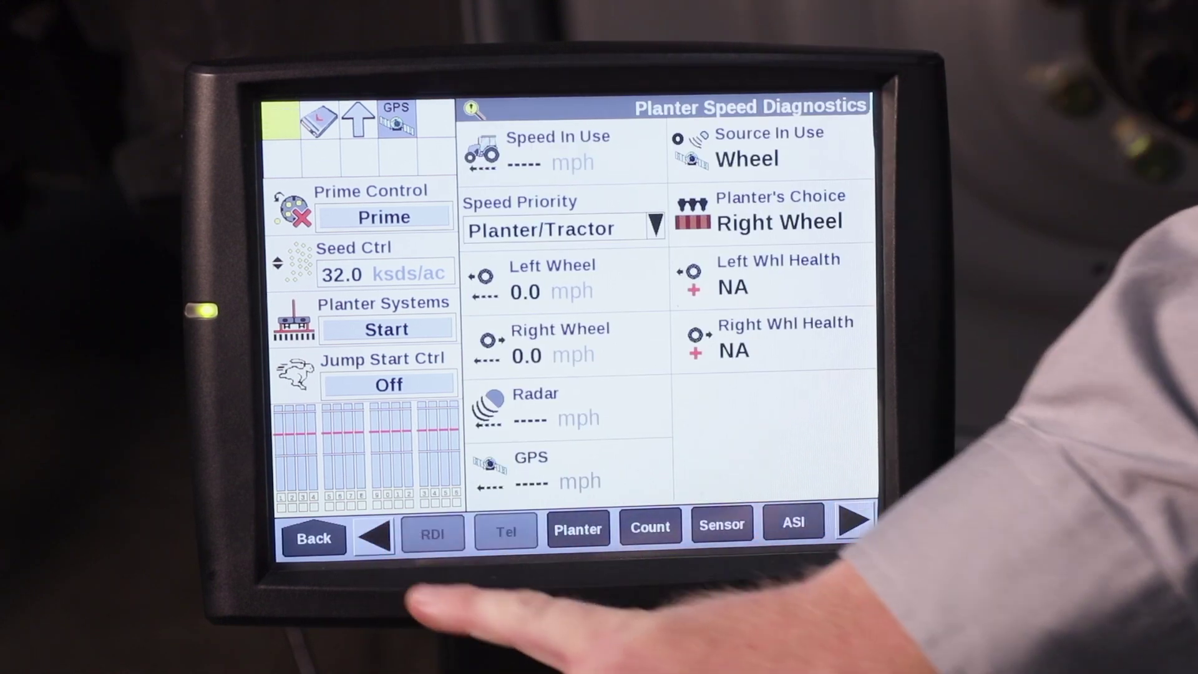
{"action": "left_click", "coordinate": [650, 527]}
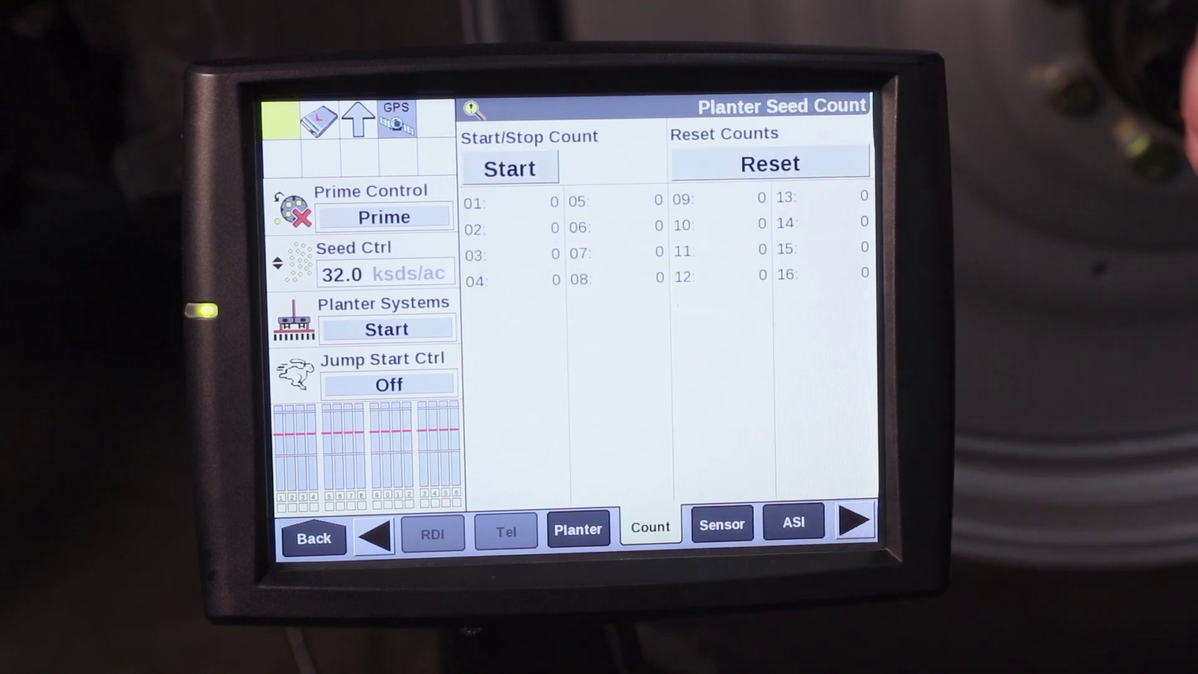
{"action": "left_click", "coordinate": [510, 167]}
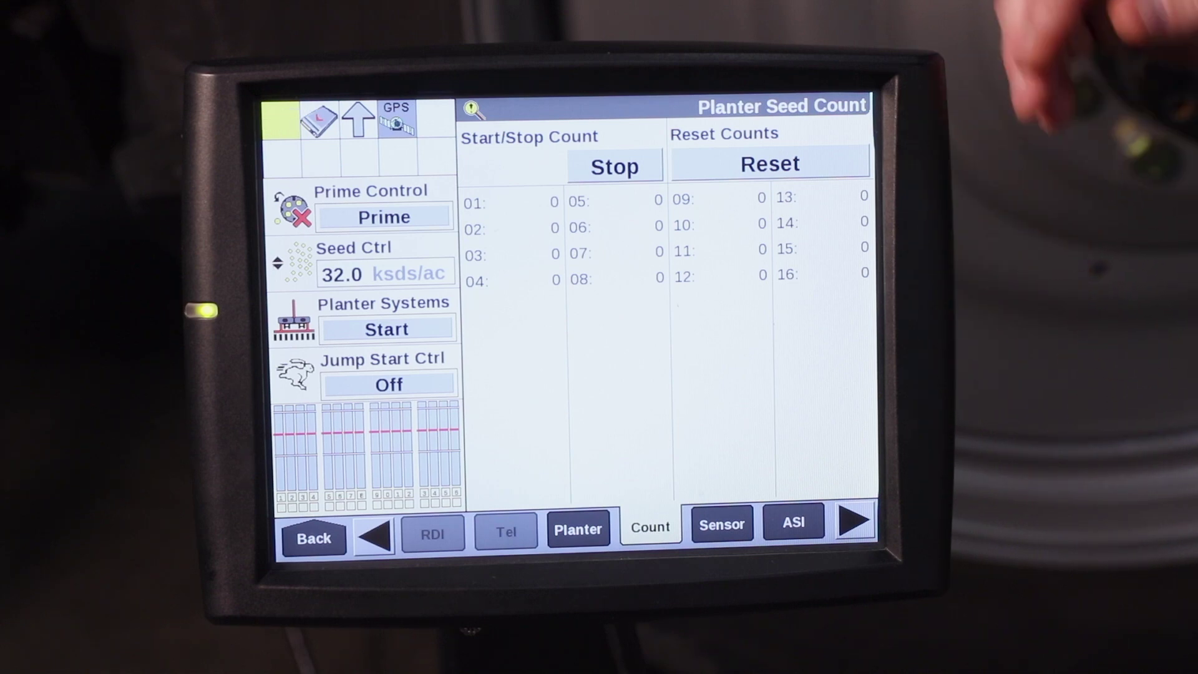
{"action": "left_click", "coordinate": [613, 167]}
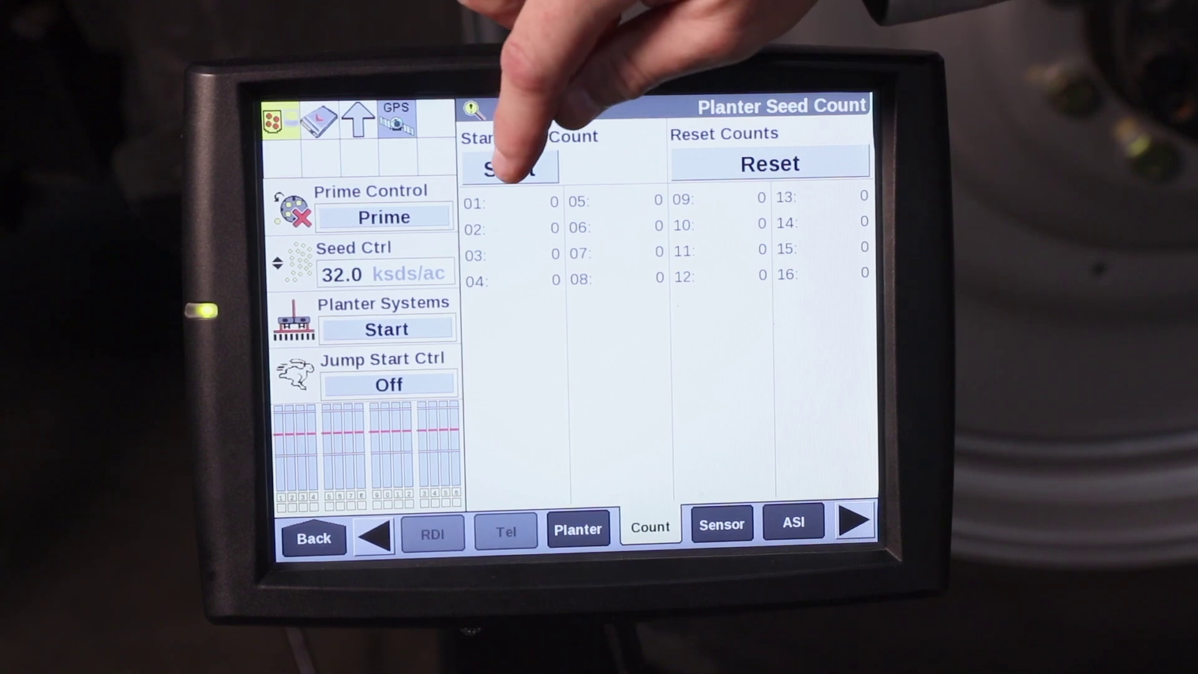
Step: Restart seed counting so the Start/Stop Count button reads Stop
{"action": "left_click", "coordinate": [509, 169]}
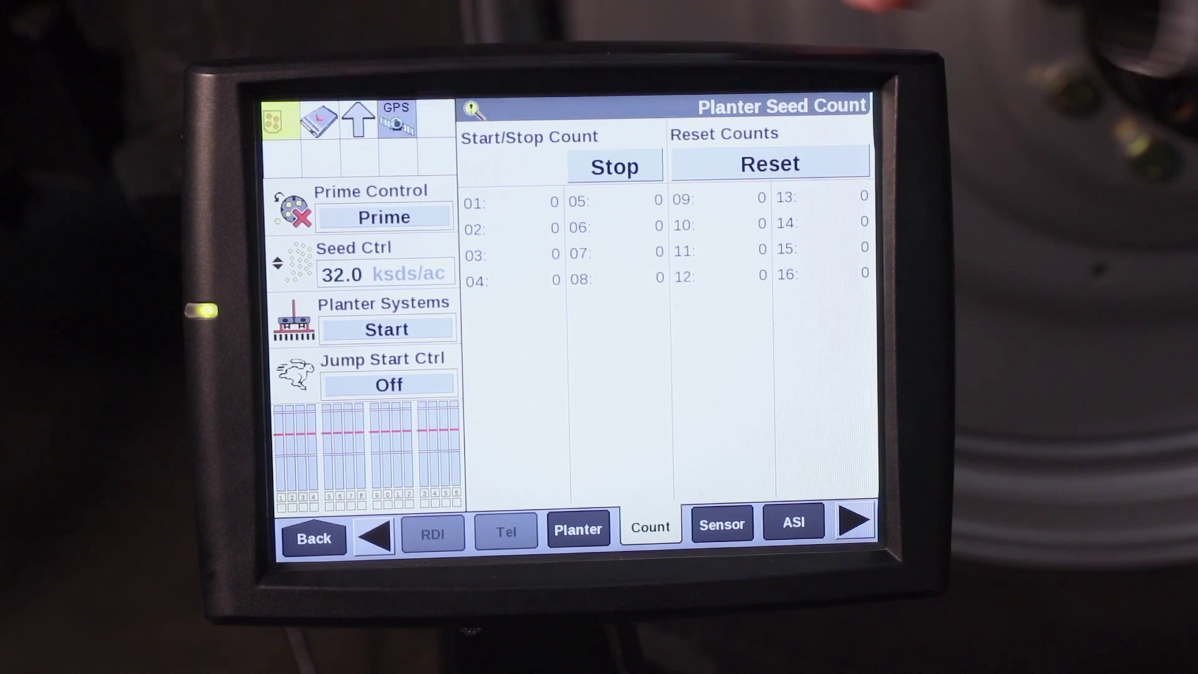